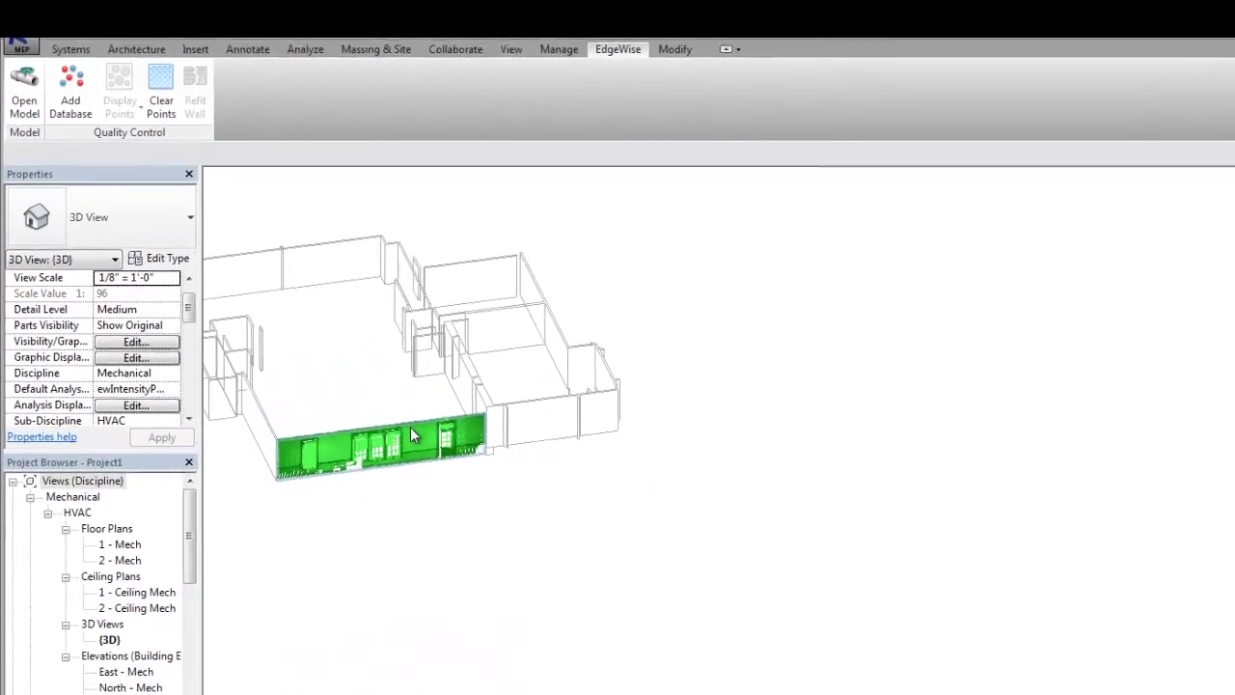
Select the front wall and start EdgeWise Refit Wall on it
left_click(431, 448)
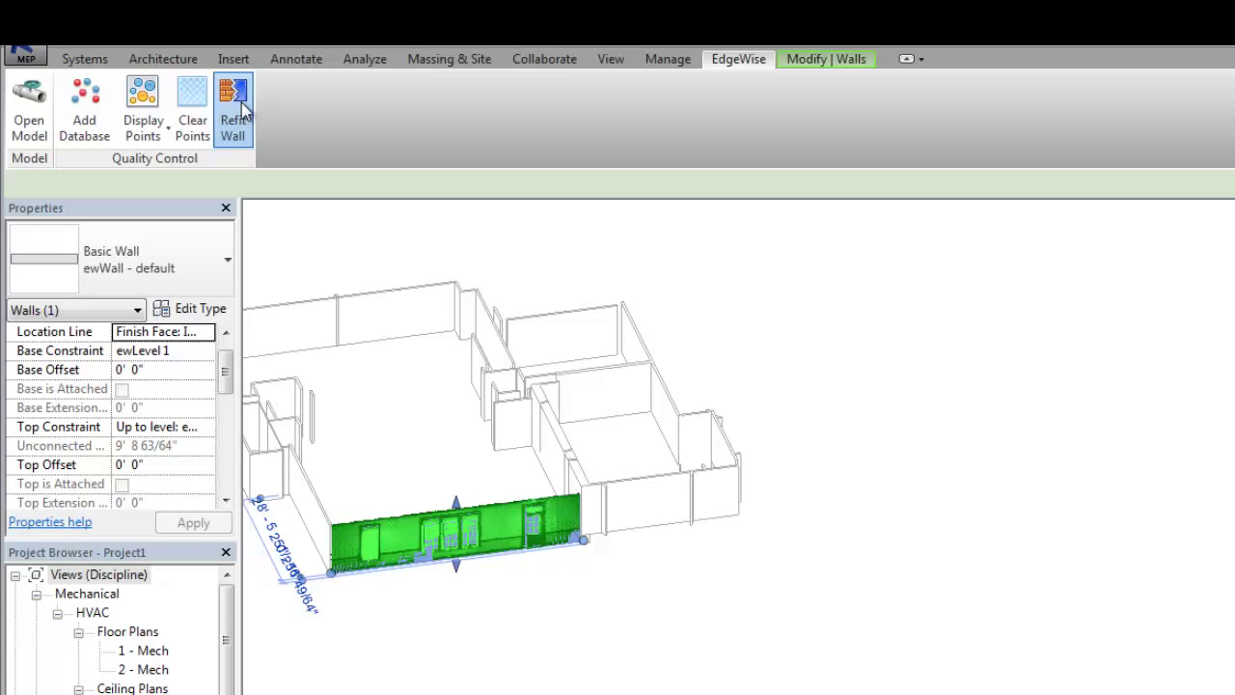
left_click(241, 104)
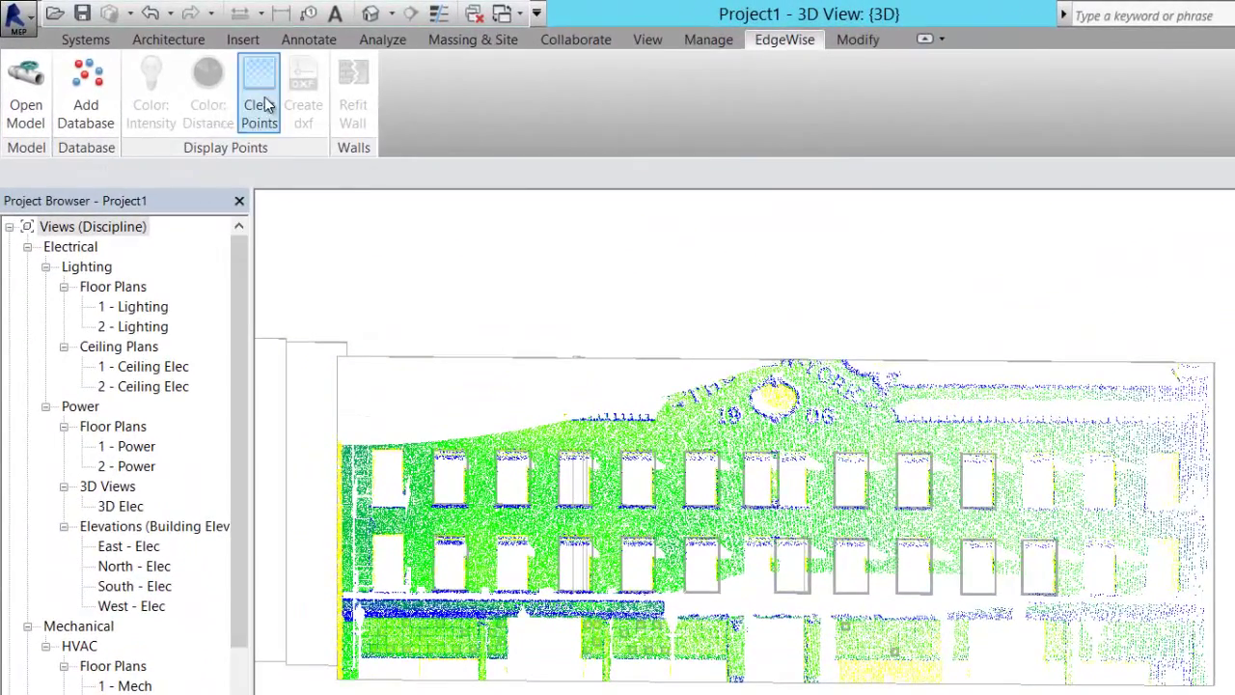
Clear the facade points and colour the second upper window's scan points by intensity
left_click(259, 106)
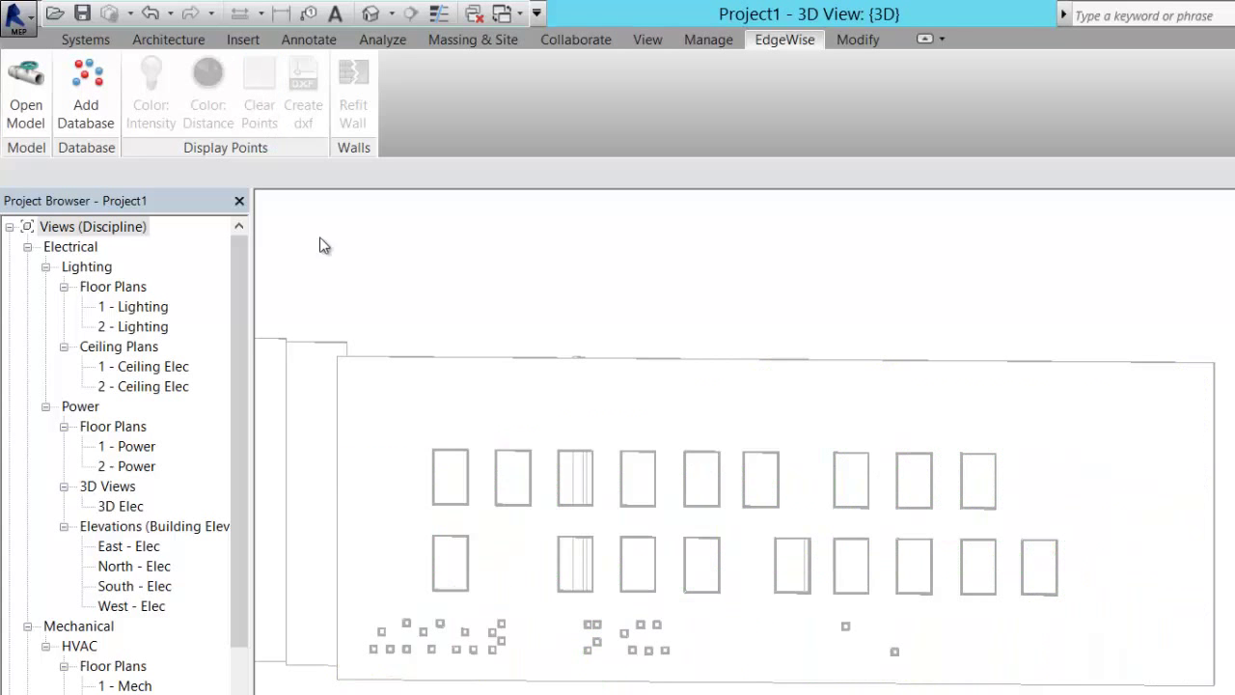
left_click(505, 504)
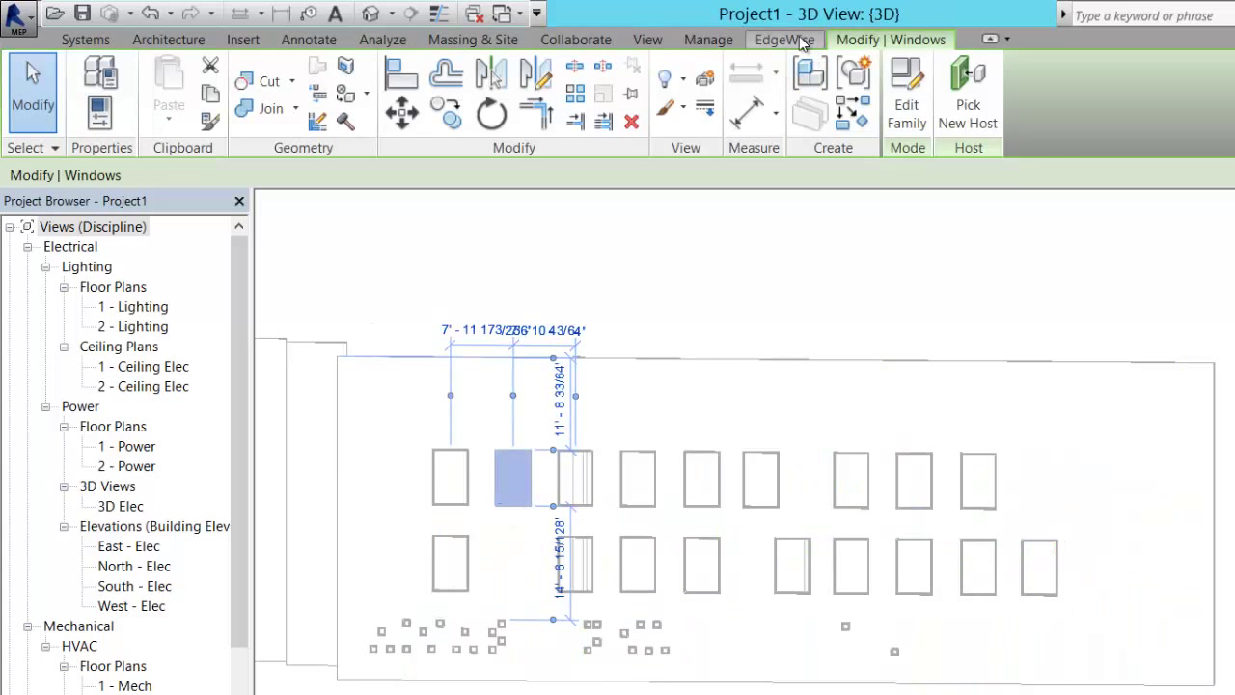
left_click(801, 44)
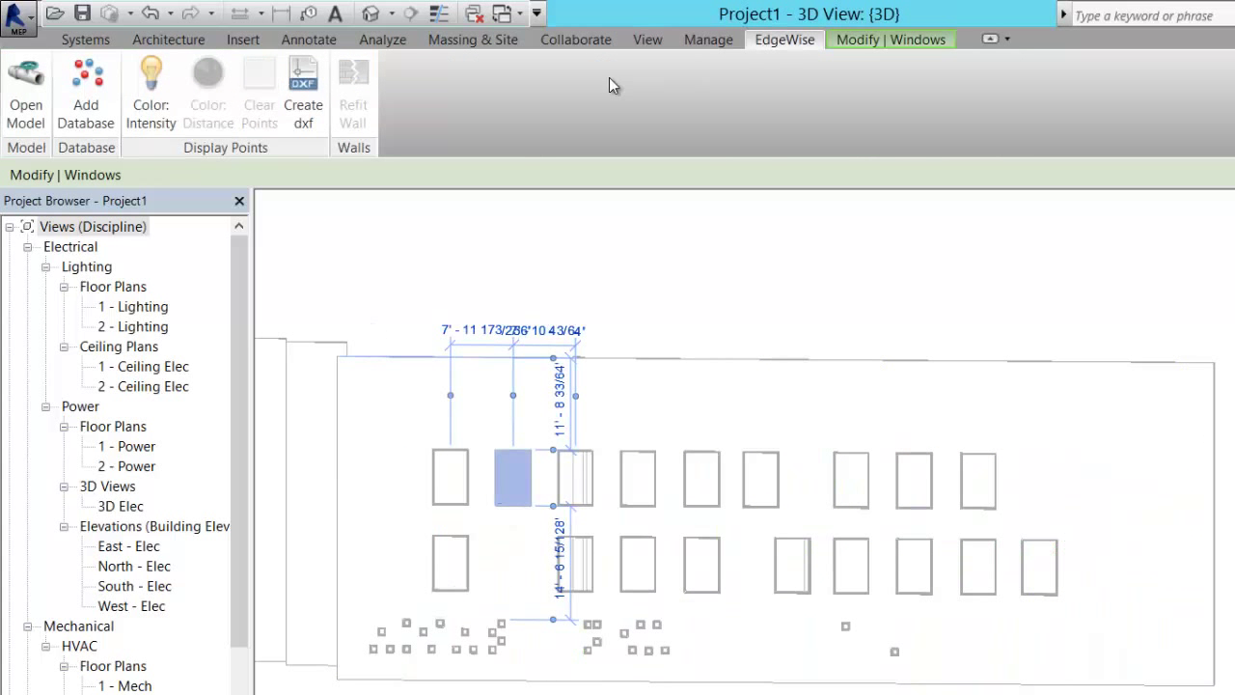
left_click(150, 99)
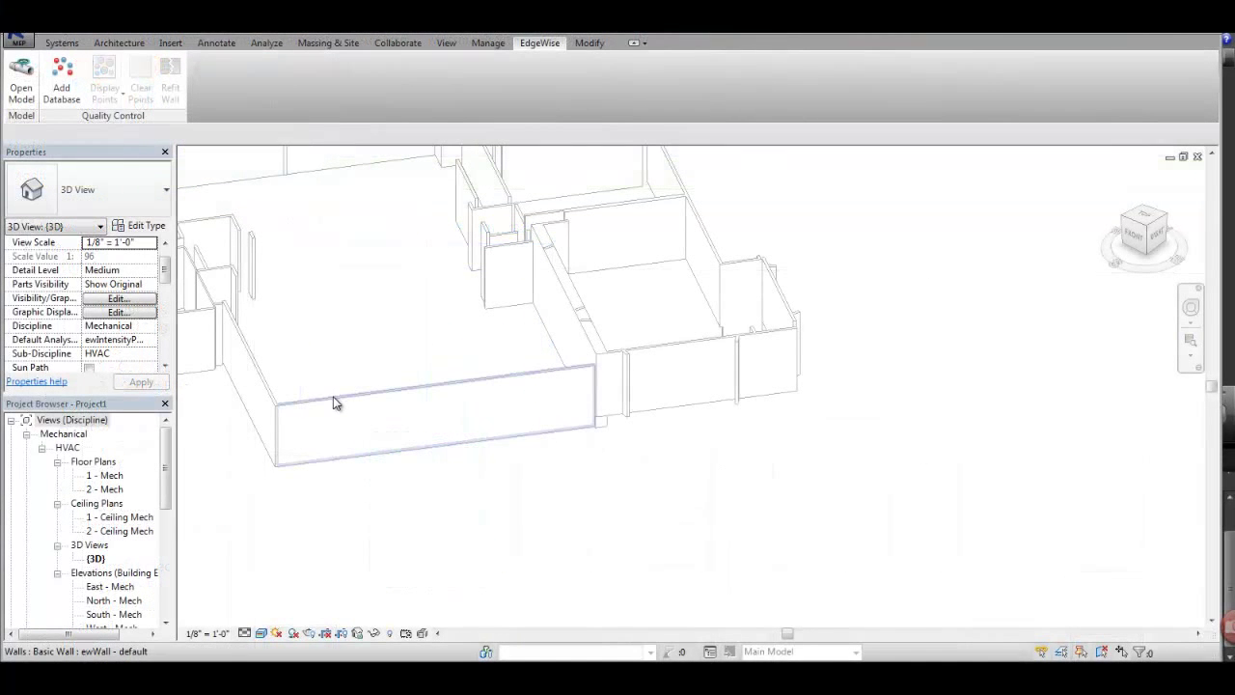
Colour the front wall's scan points by distance, then deselect the wall
left_click(334, 405)
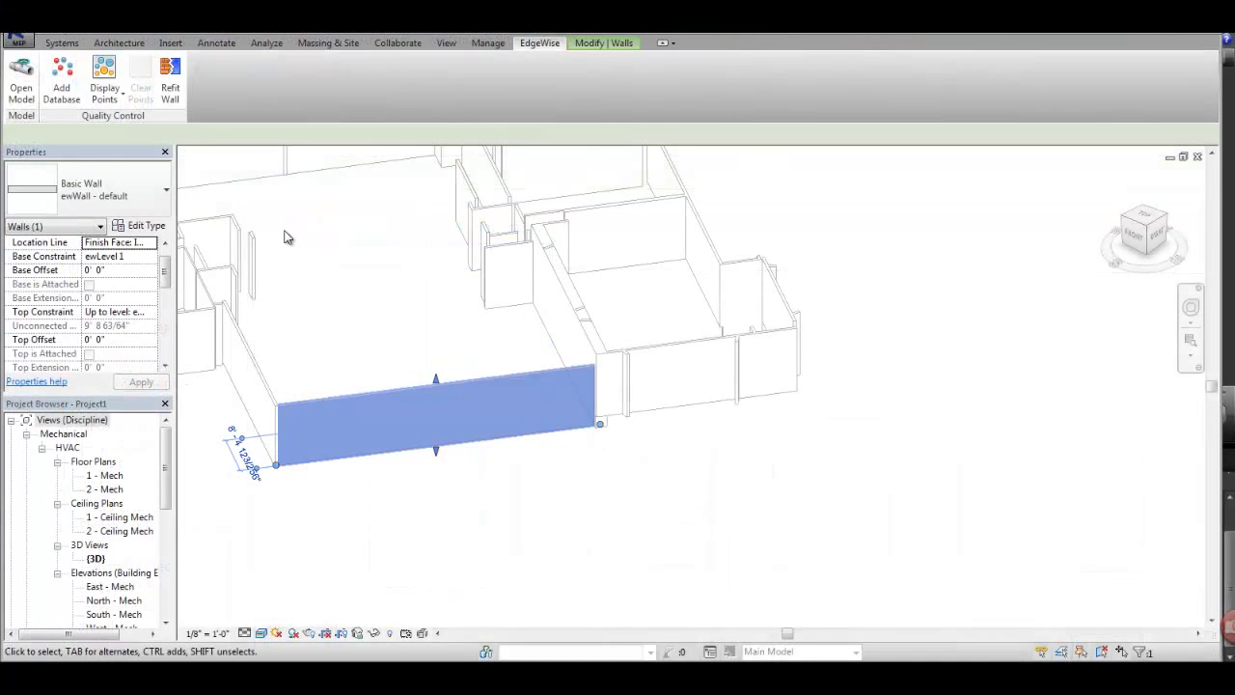
left_click(108, 96)
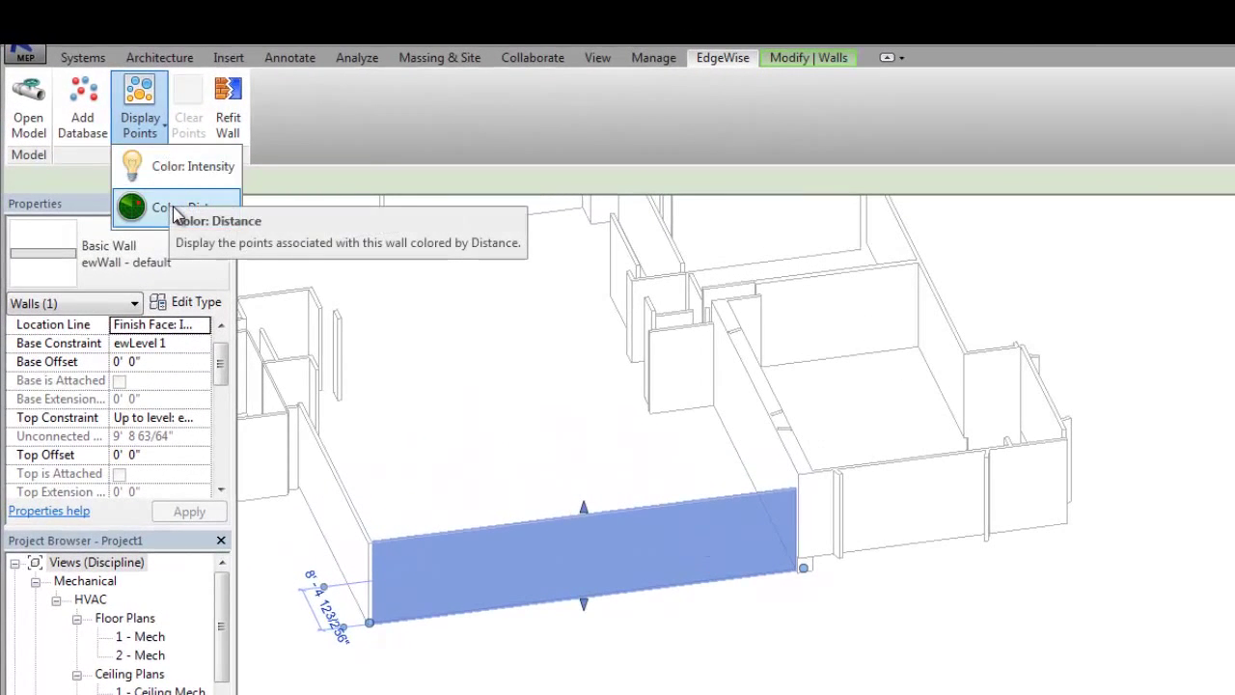
left_click(176, 216)
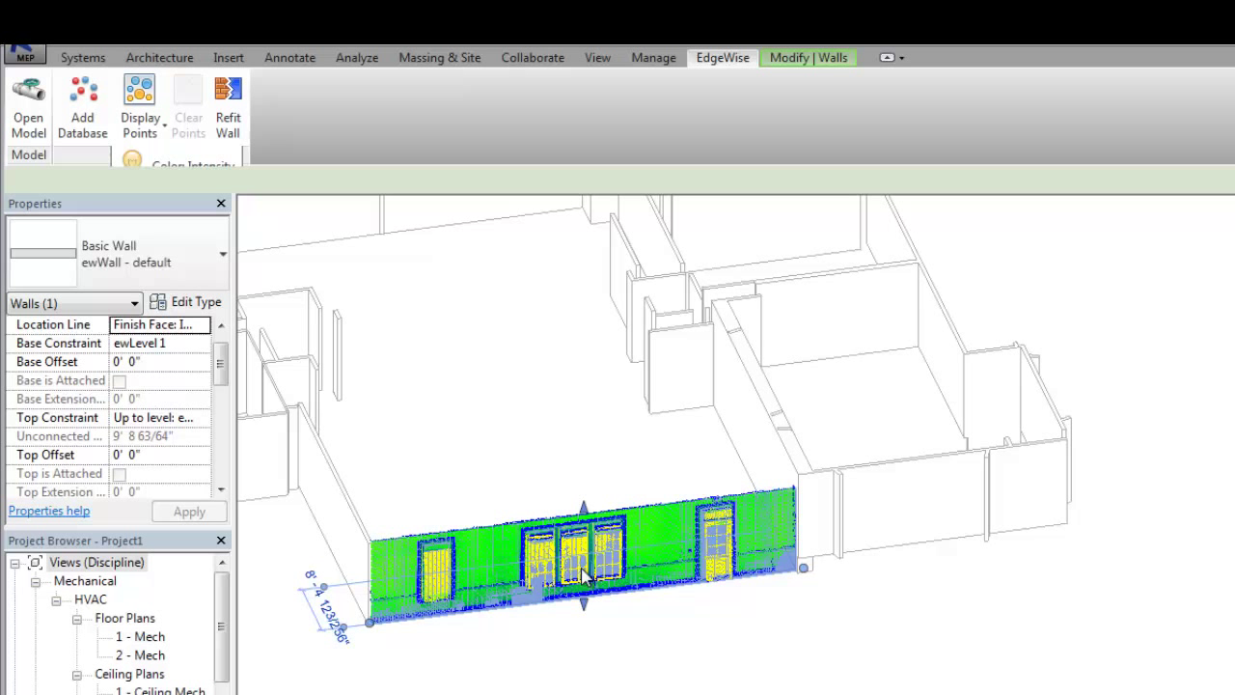
left_click(732, 643)
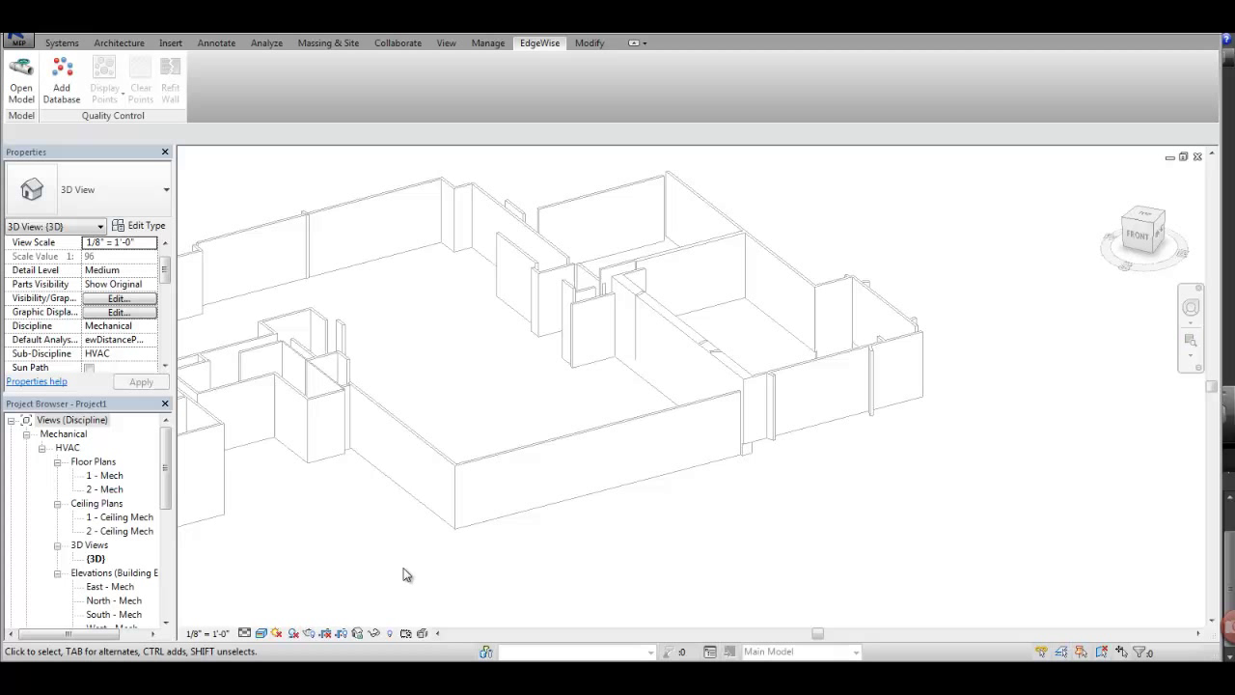
Cycle through the short, long front and interior walls, undoing back to the front wall
left_click(406, 431)
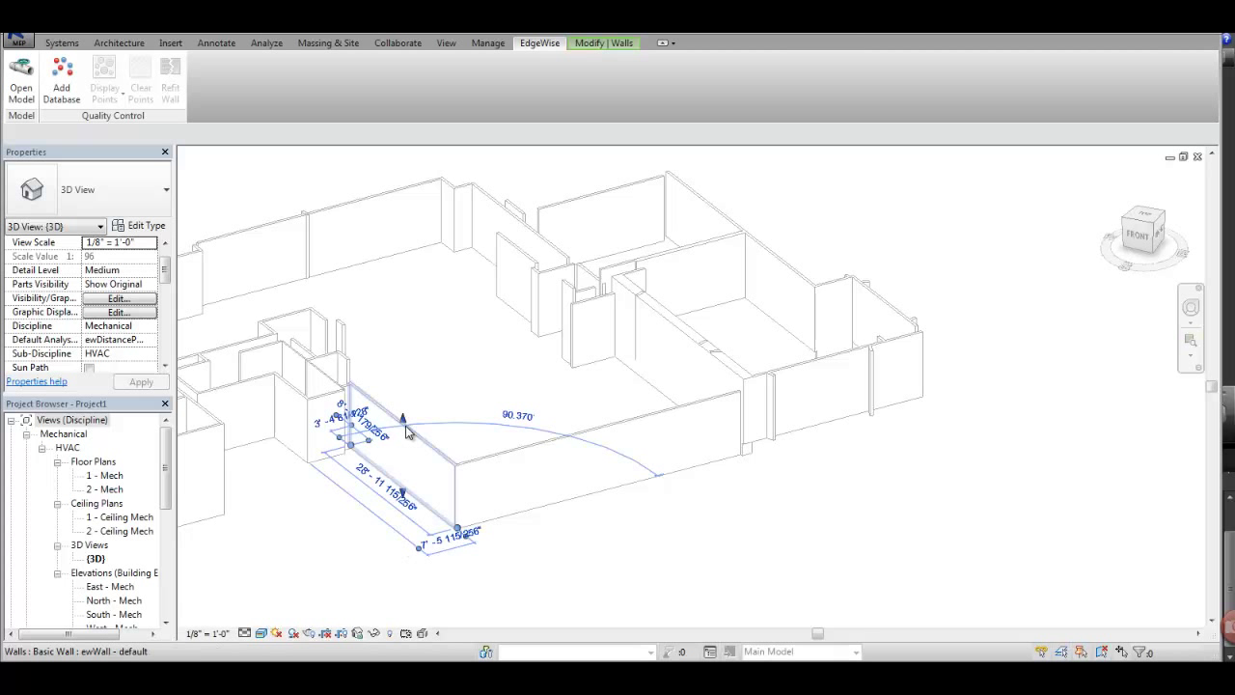
left_click(515, 455)
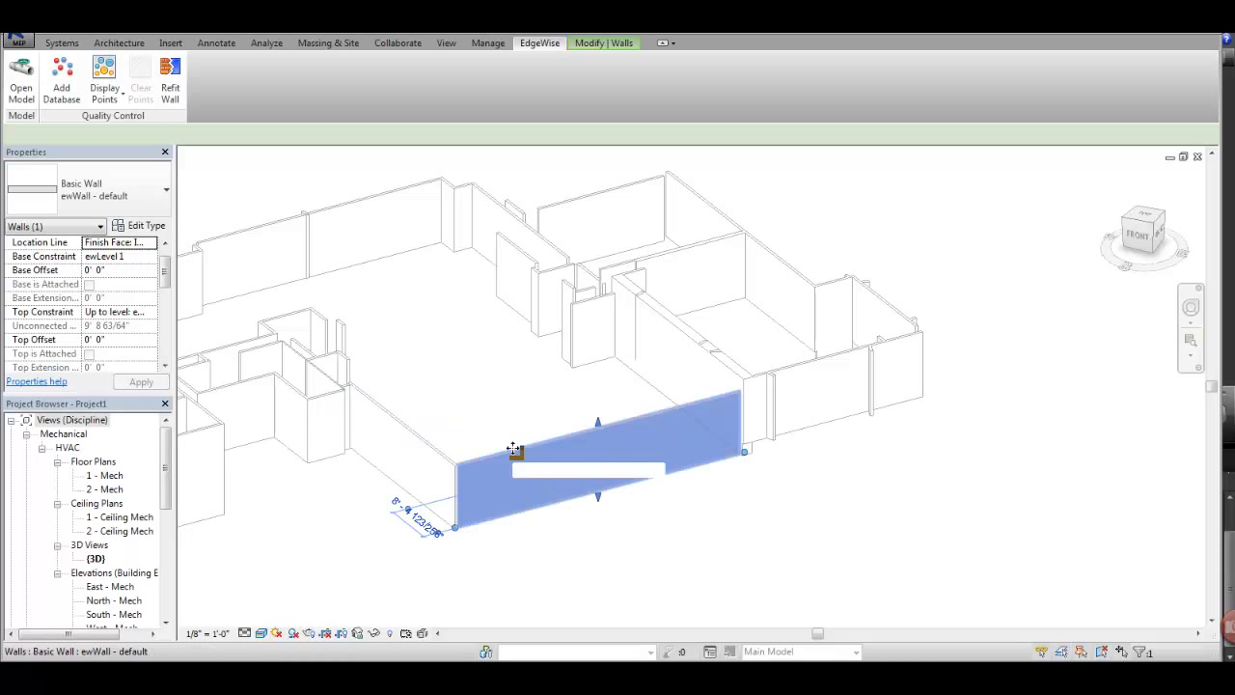
left_click(704, 354)
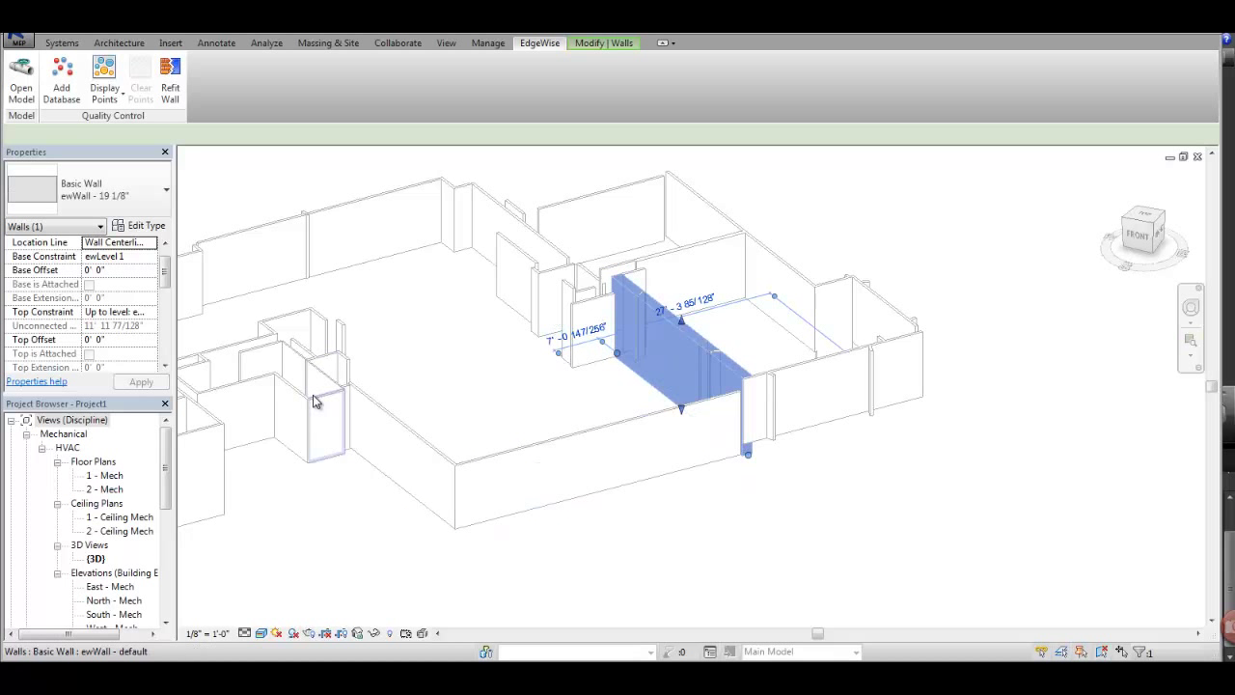
key("ctrl+z")
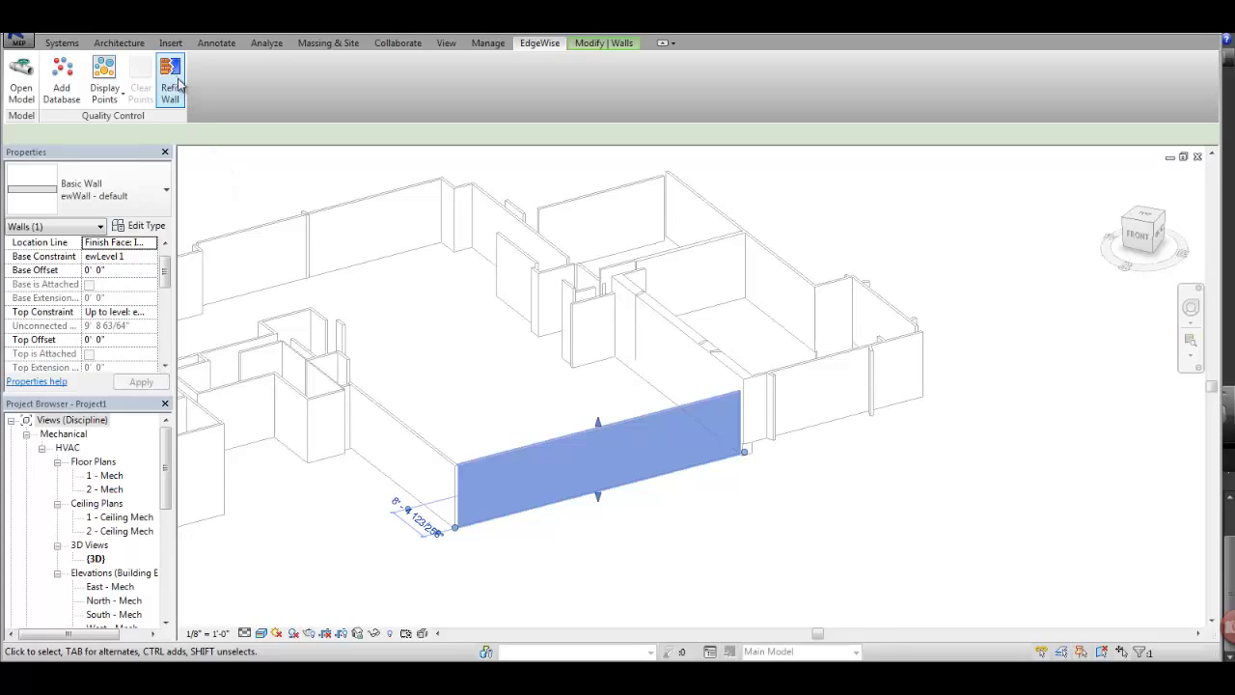
Bring up the Refit Wall dialog and drag it aside to see the wall's points
left_click(170, 75)
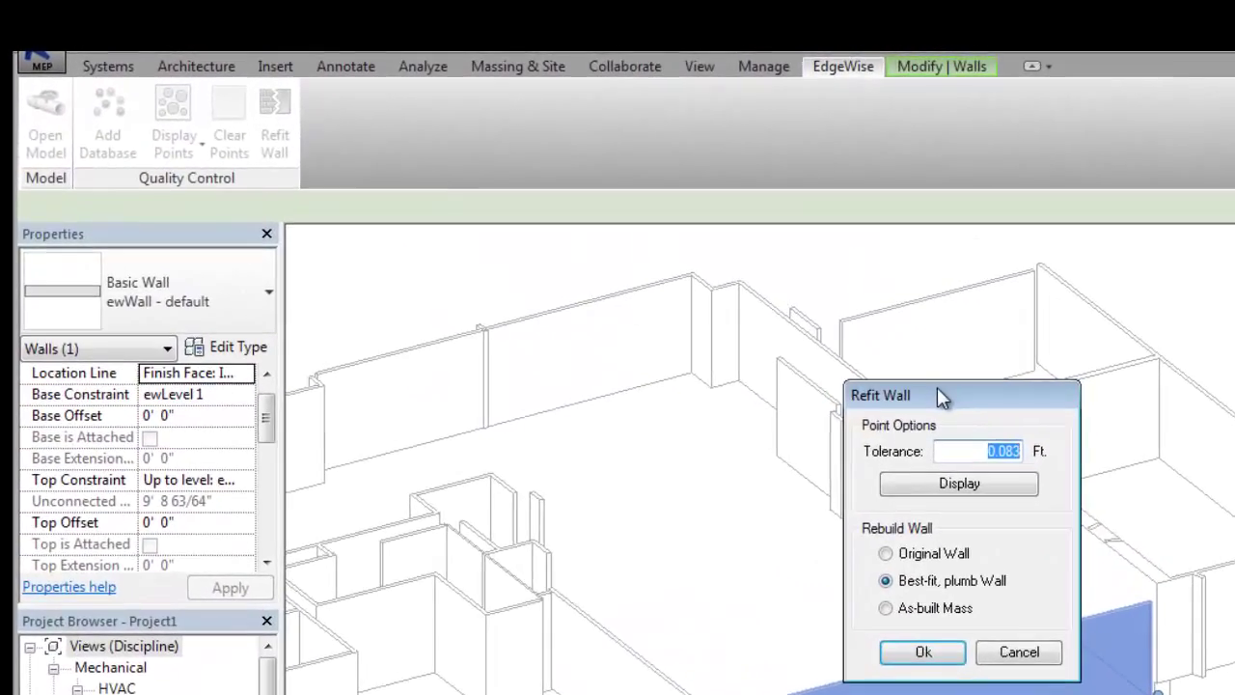
left_click_drag(868, 365, 758, 277)
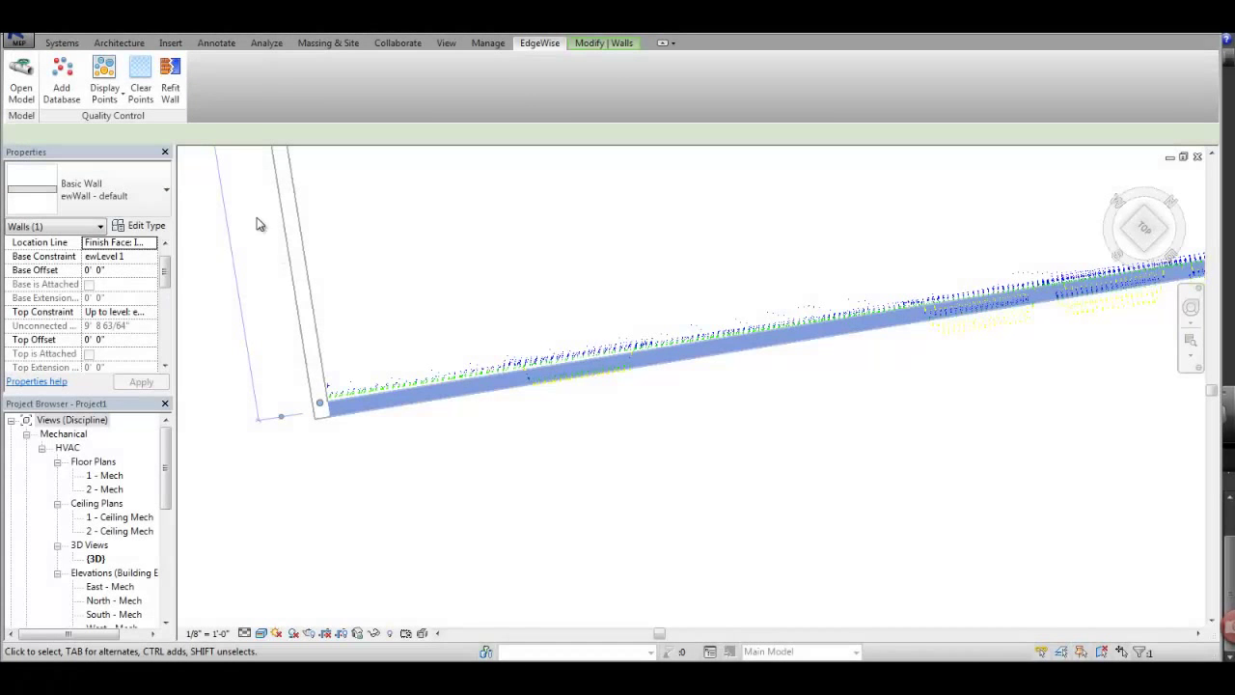
Run Refit Wall with Tolerance 0.083 and Best-fit, plumb Wall, and confirm
left_click(169, 85)
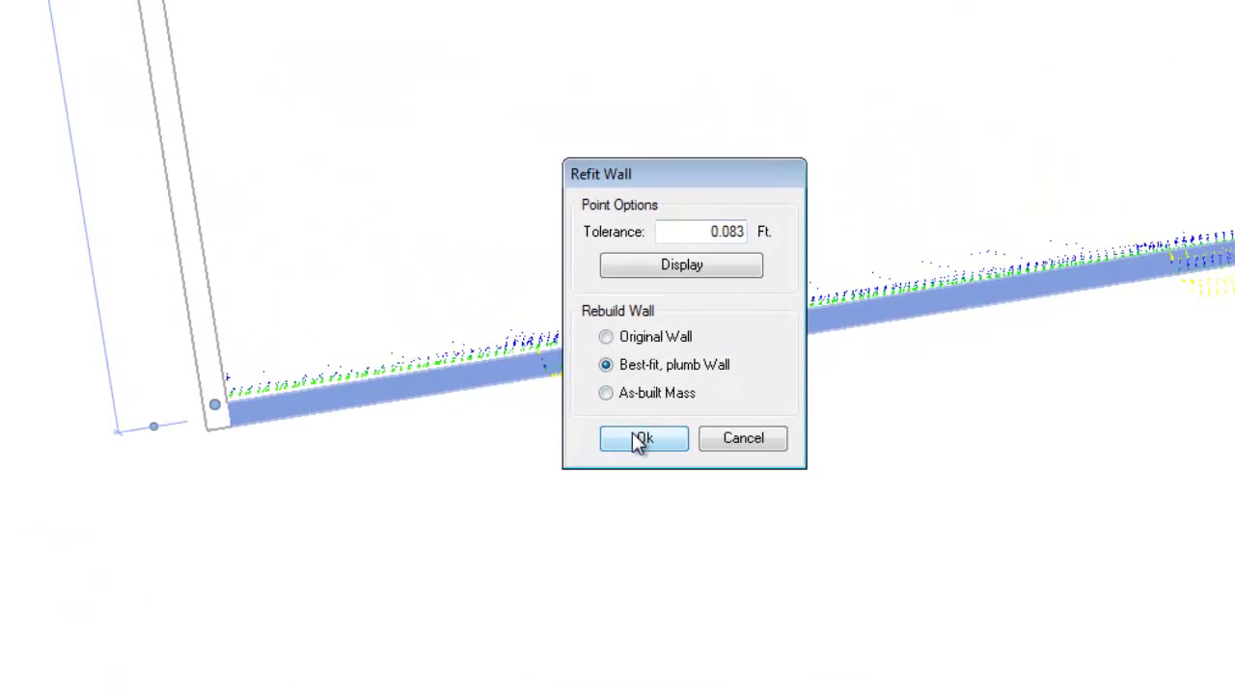
left_click(641, 440)
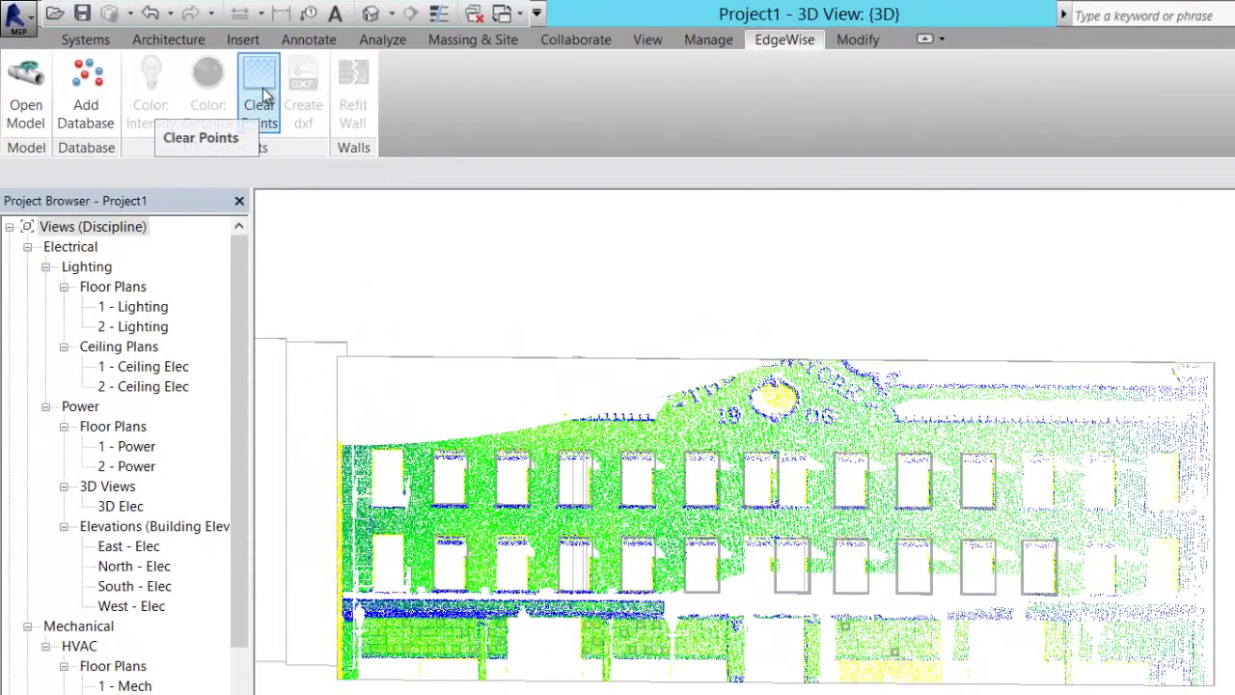
Clear the facade points, colour the second upper window by intensity, and zoom in on it
left_click(259, 96)
left_click(505, 504)
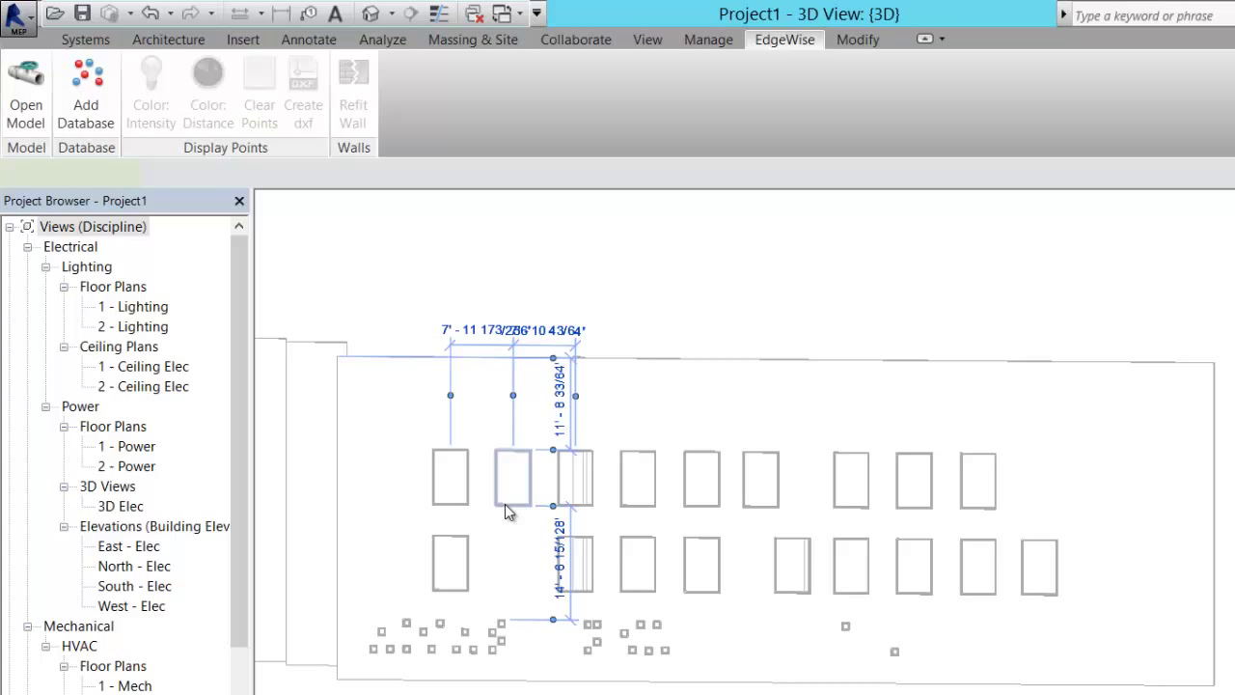
left_click(801, 41)
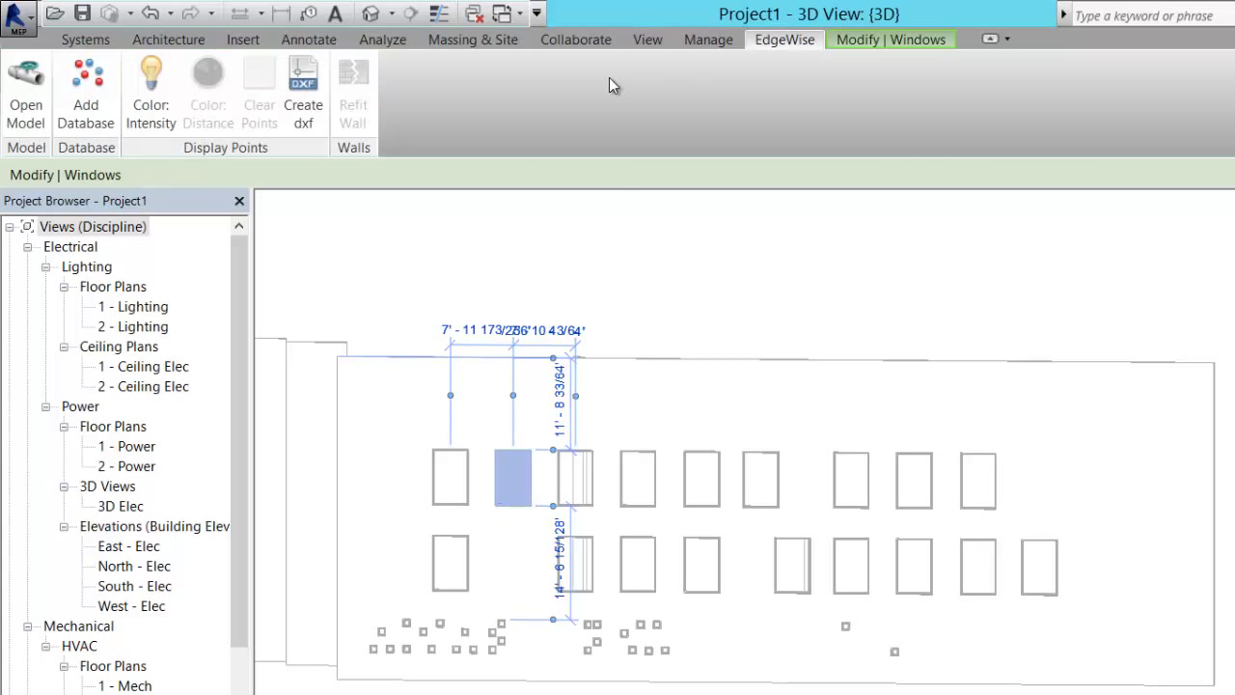
left_click(150, 99)
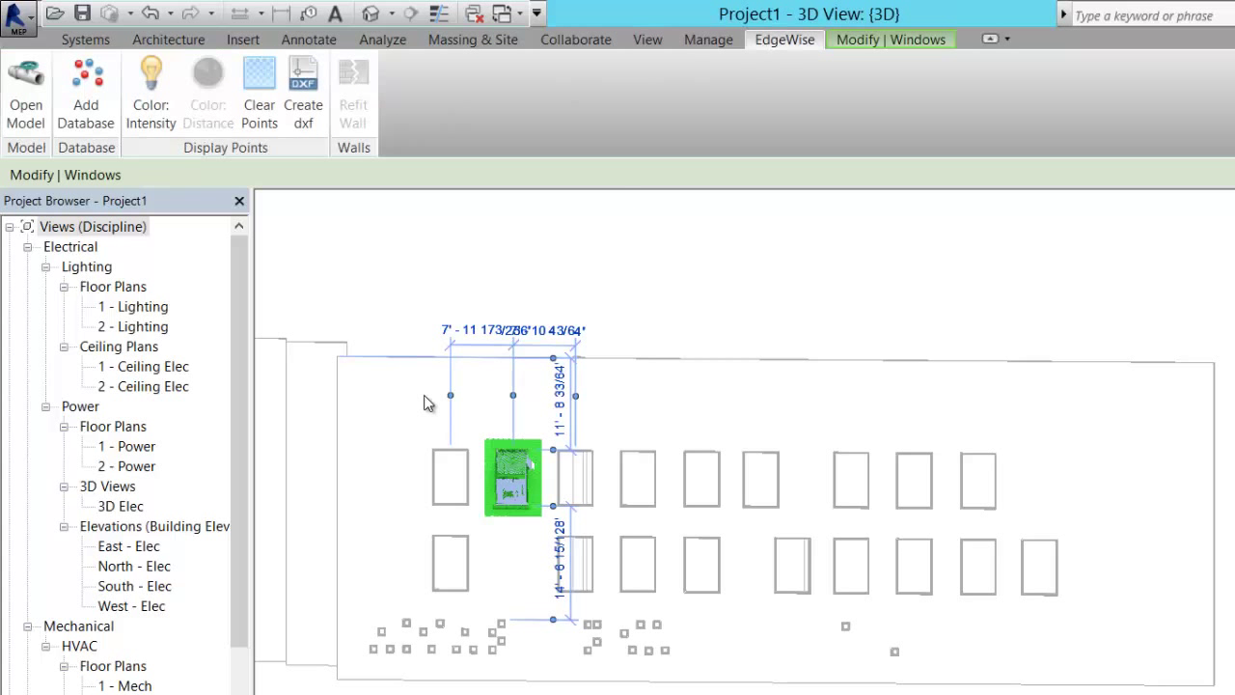
scroll(603, 454, "up", 1)
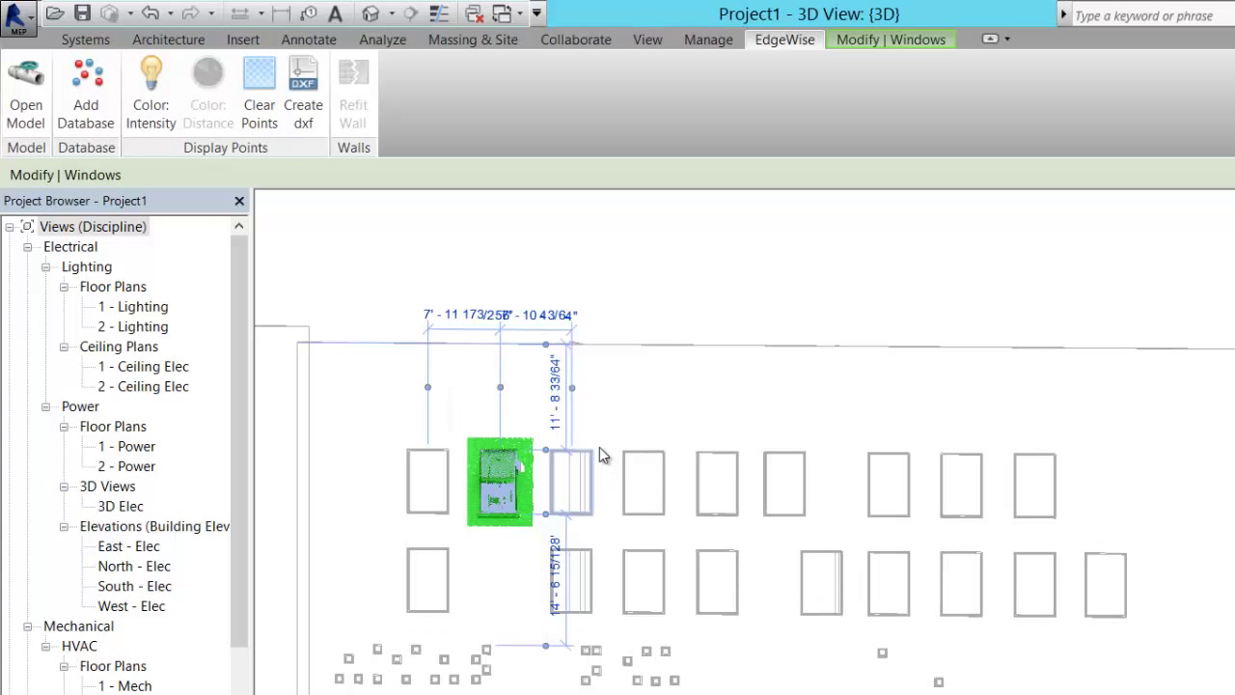
scroll(599, 444, "up", 2)
scroll(597, 444, "up", 2)
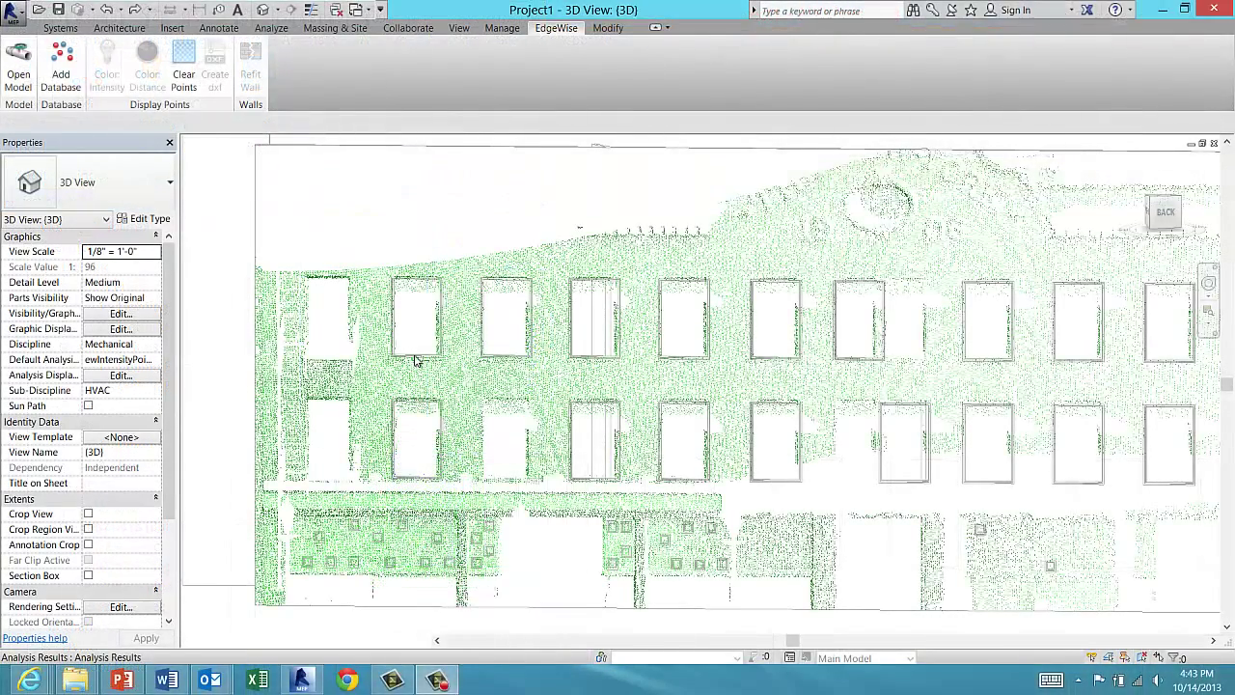
Select every instance of the window project-wide and change them to Fixed 16" x 48"
left_click(416, 359)
right_click(417, 300)
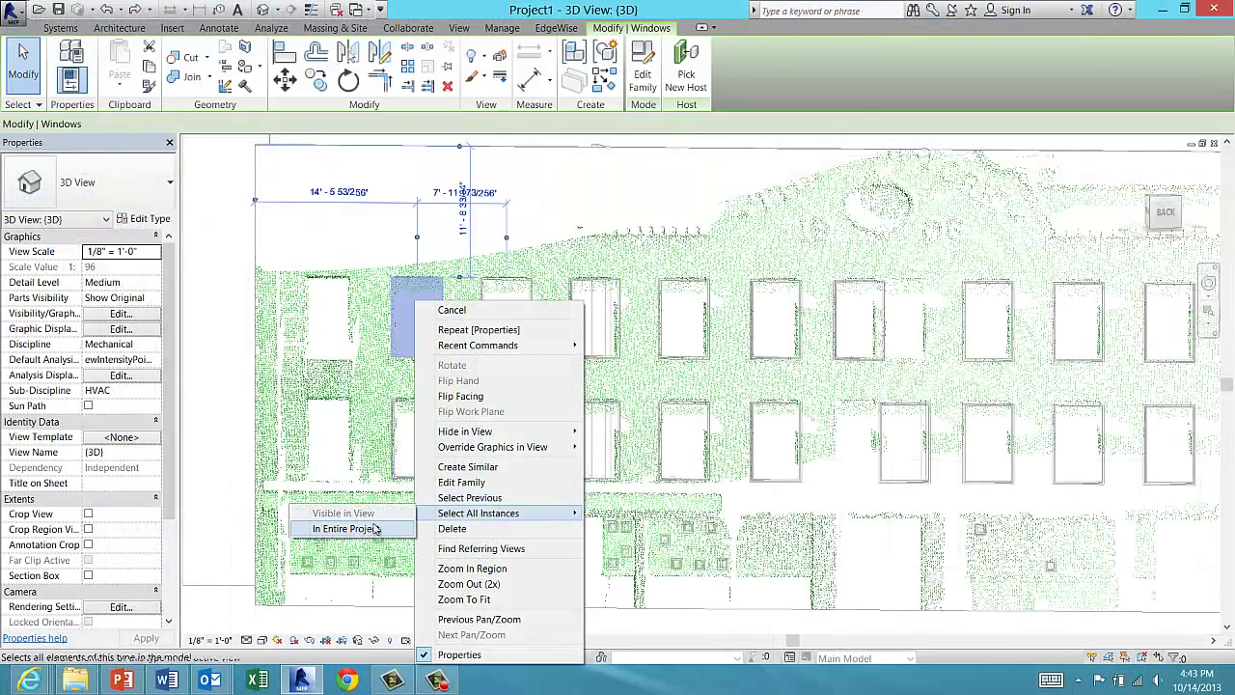
left_click(338, 509)
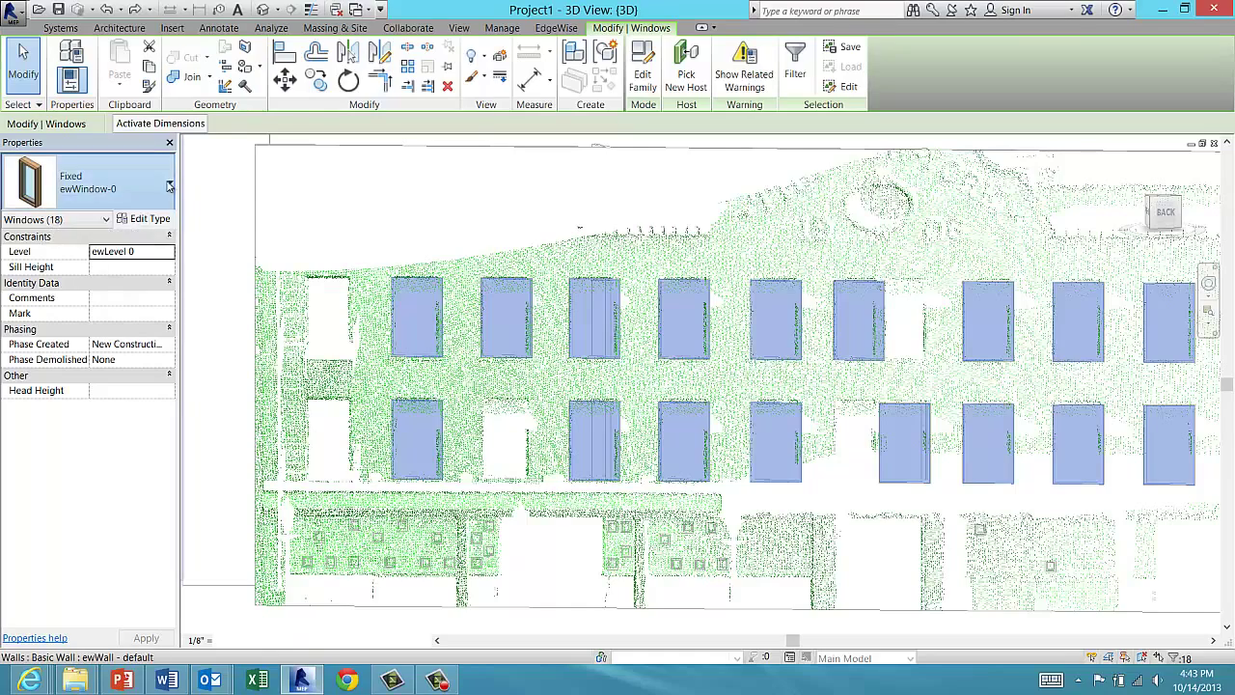
left_click(170, 184)
left_click(51, 269)
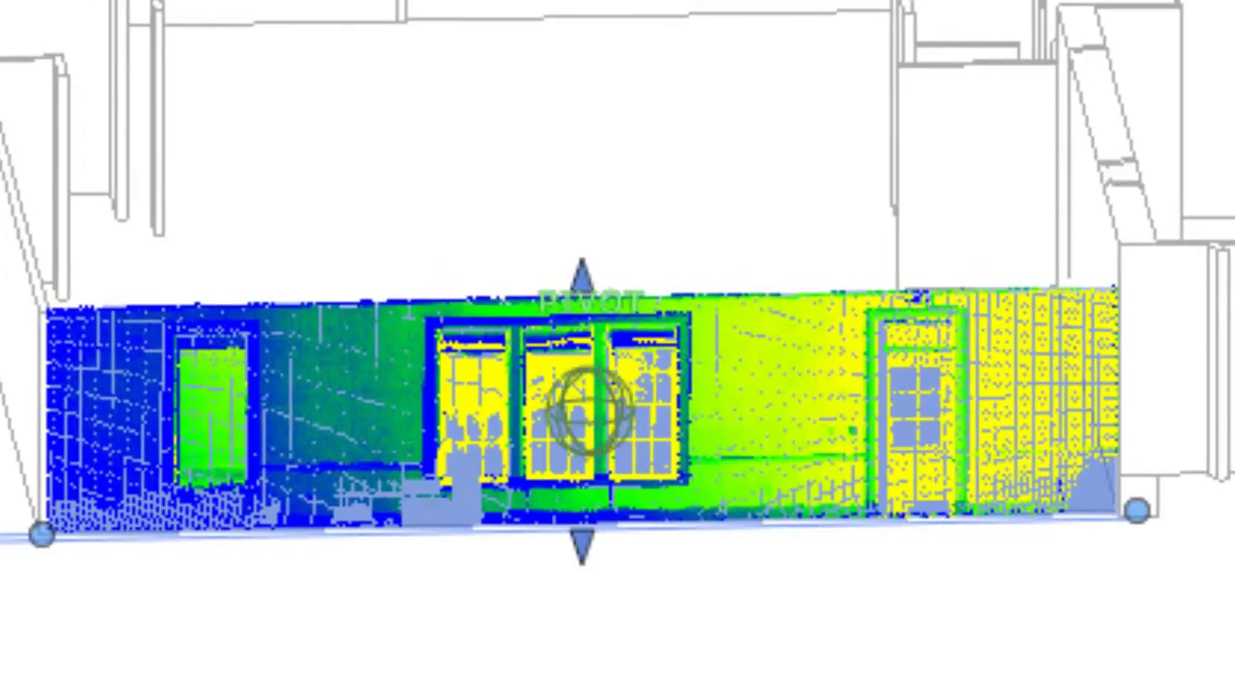
Orbit slightly to tilt the distance-coloured point-cloud wall
left_click_drag(589, 405, 627, 398)
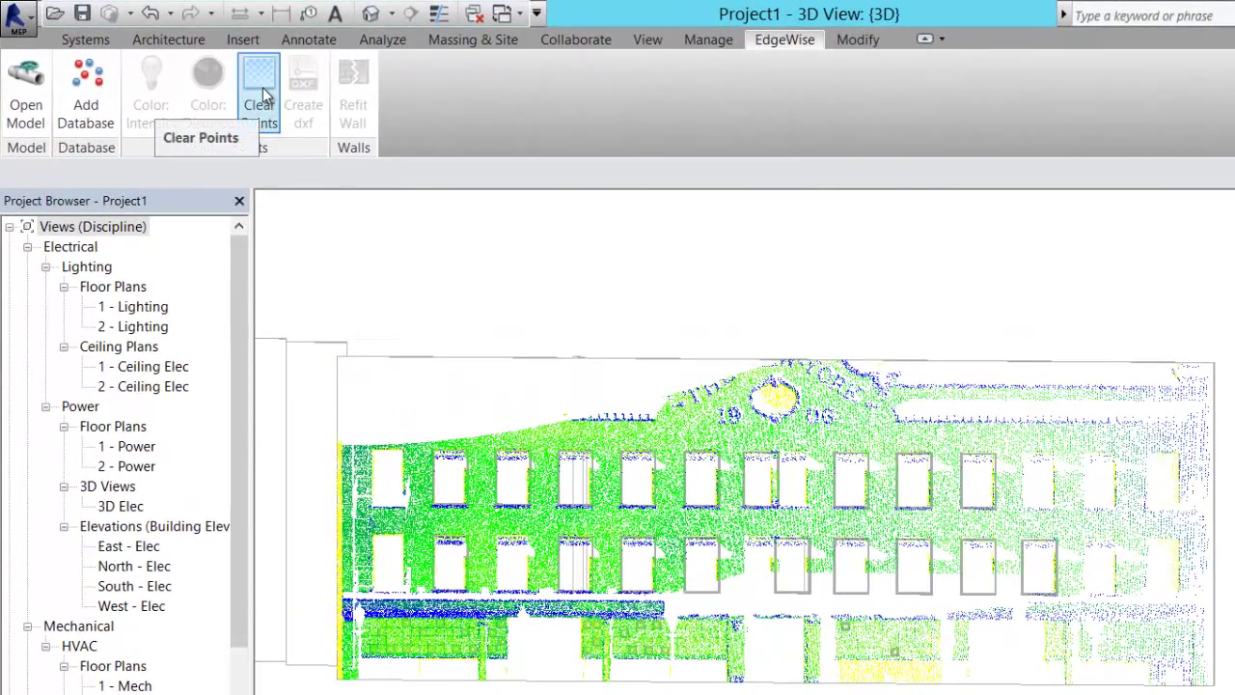
Clear the facade points and select the second window in the upper row
left_click(258, 108)
left_click(509, 500)
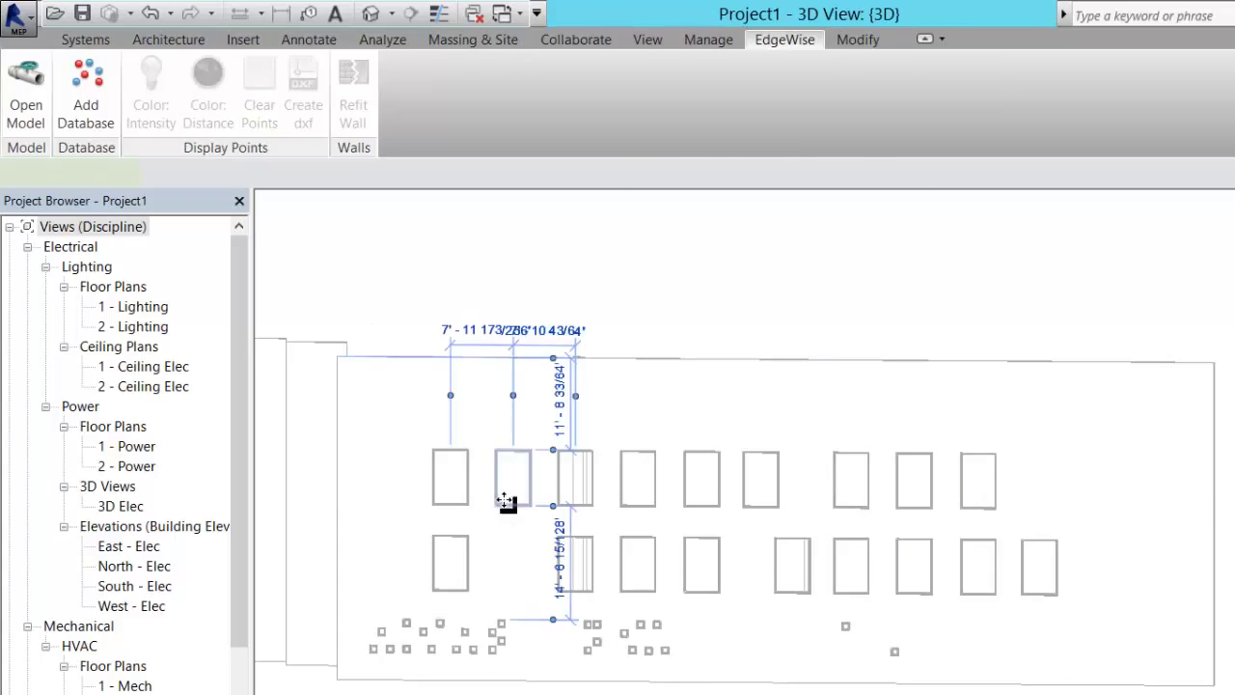
left_click(785, 40)
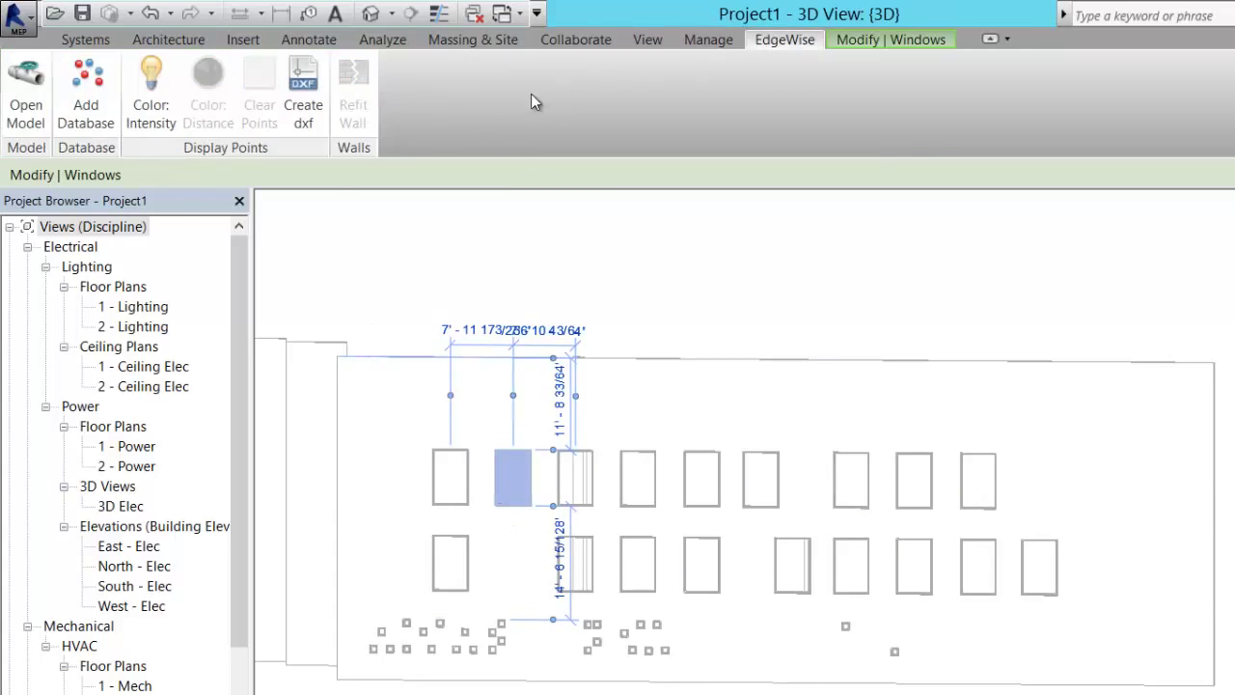